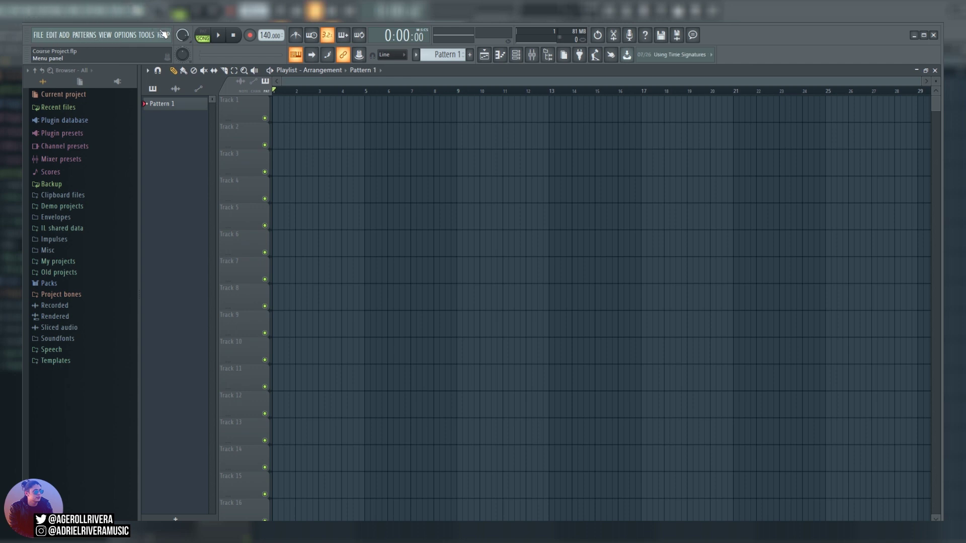
Step: Look through the file, add and pattern commands, including the project templates, import options and plugin list
left_click(37, 35)
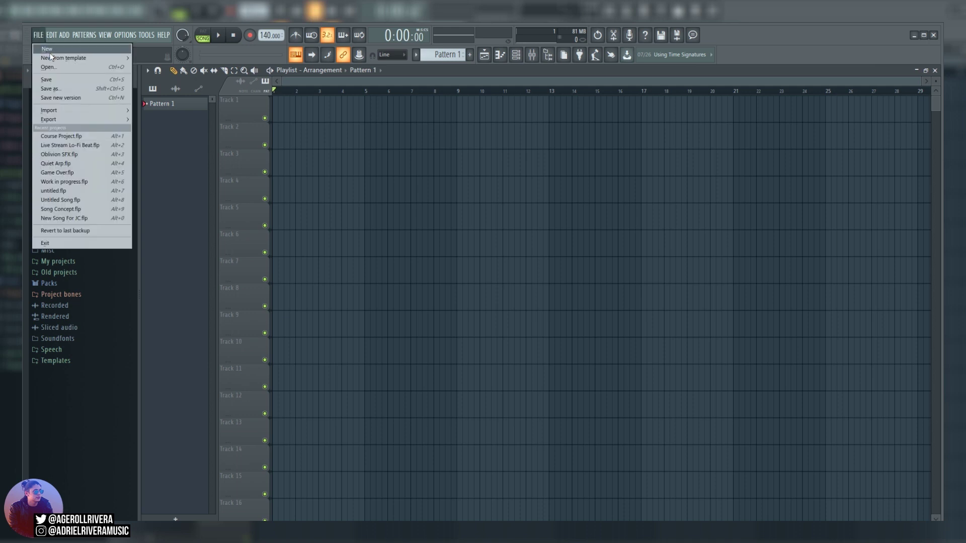
mouse_move(52, 58)
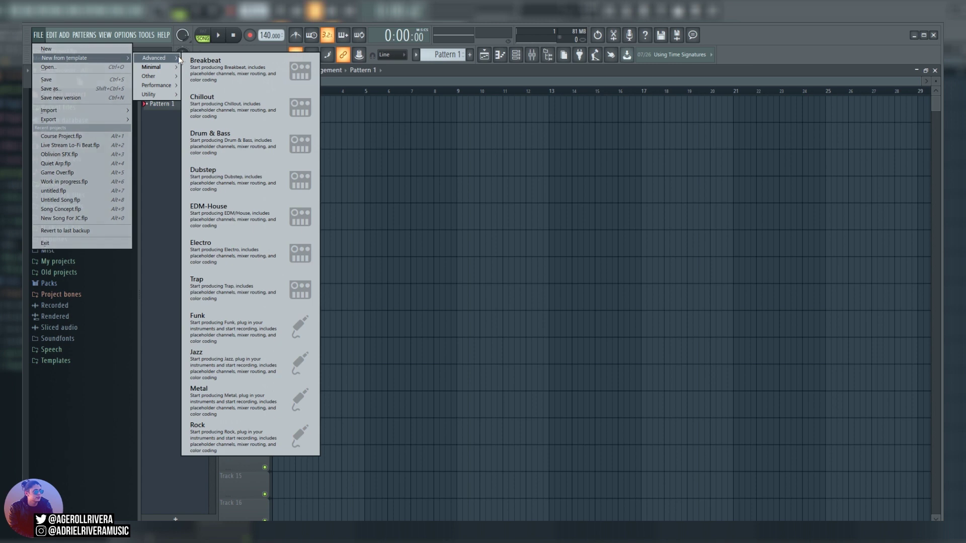
mouse_move(164, 70)
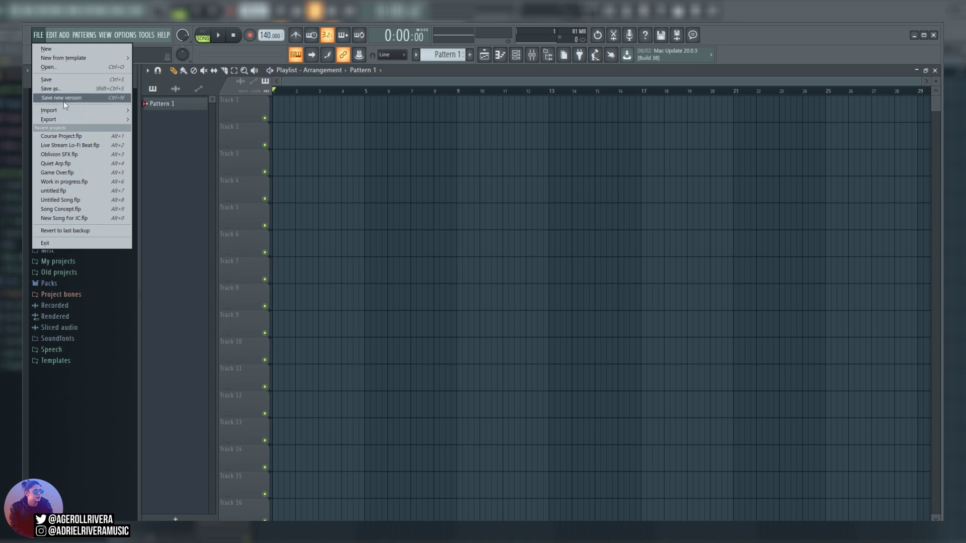
mouse_move(66, 110)
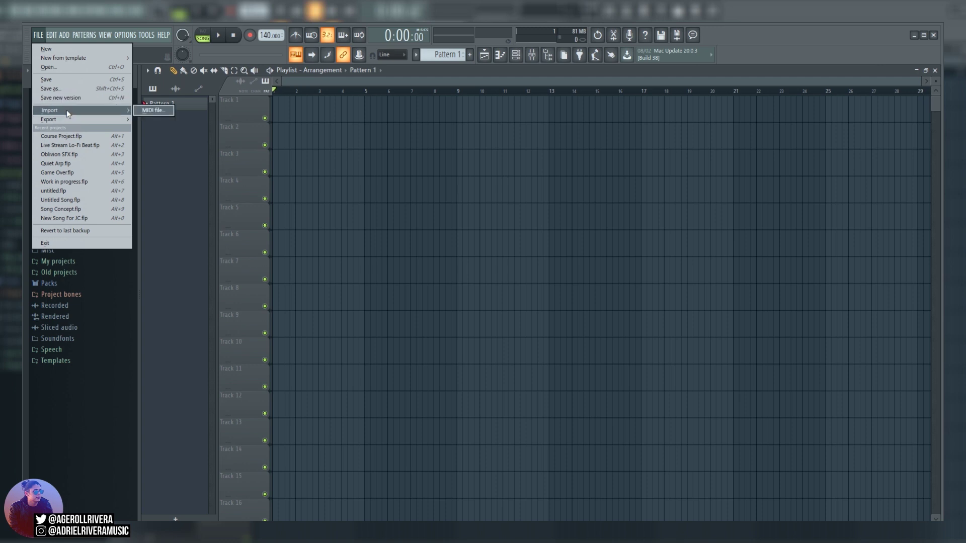
mouse_move(123, 119)
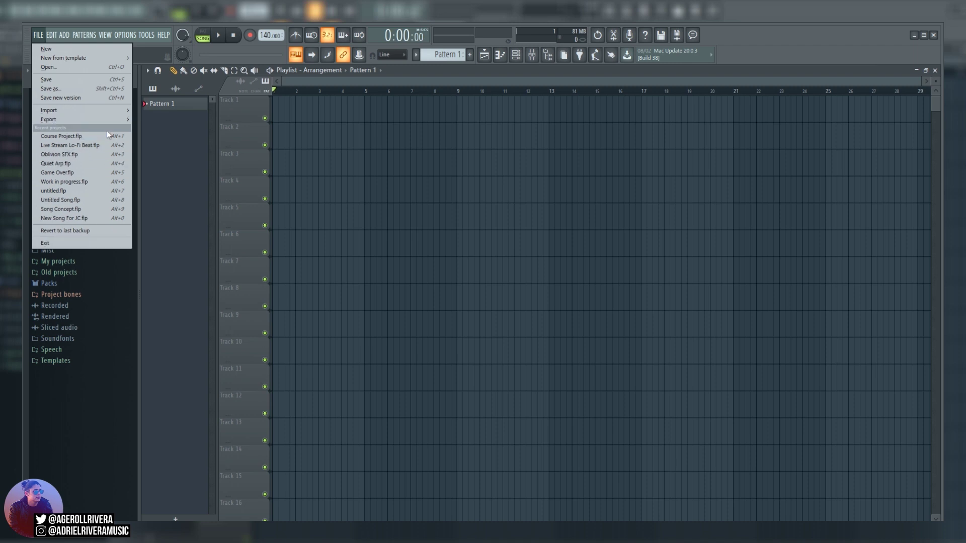
mouse_move(52, 36)
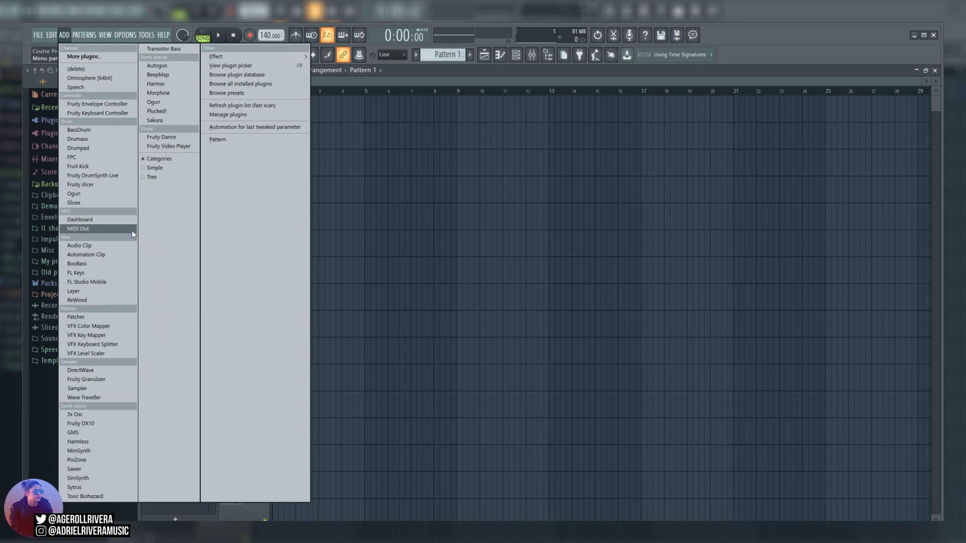
left_click(84, 34)
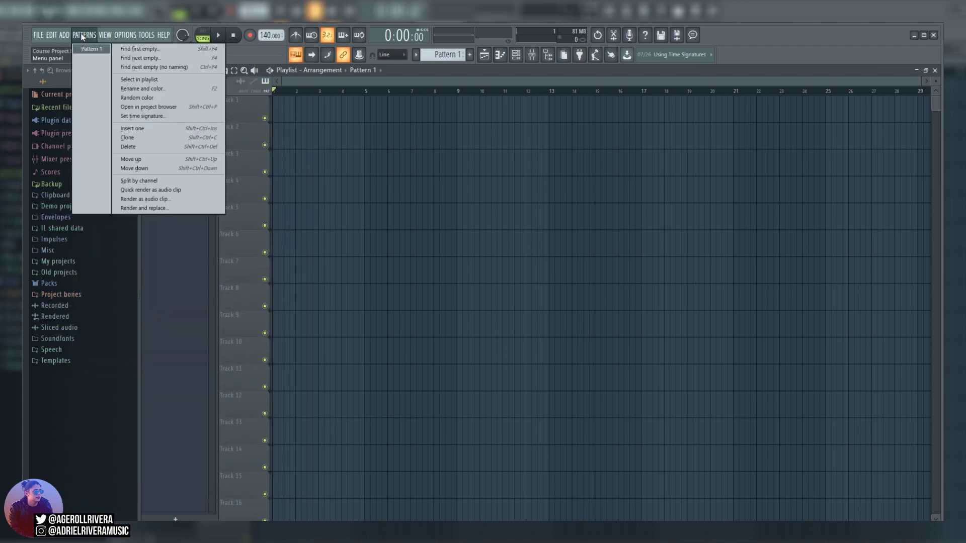
Step: Show the Piano roll window and hide it again
mouse_move(108, 38)
mouse_move(100, 56)
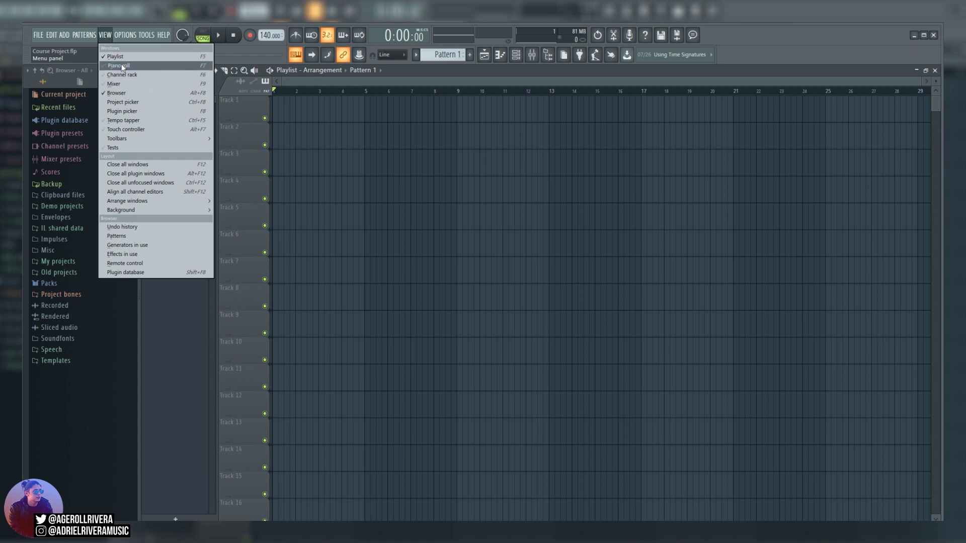
left_click(122, 66)
left_click(105, 35)
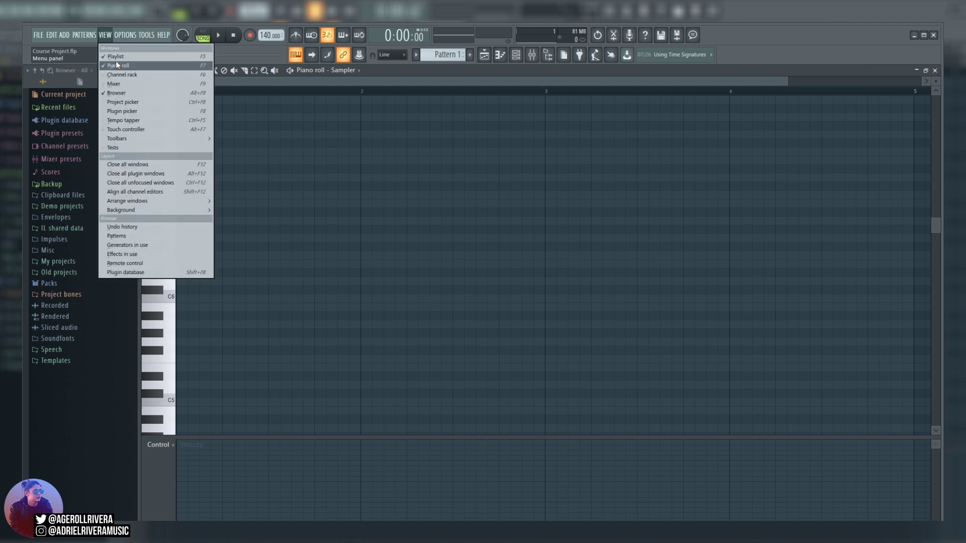
left_click(115, 62)
Step: Close the Playlist window so the workspace is empty
left_click(105, 35)
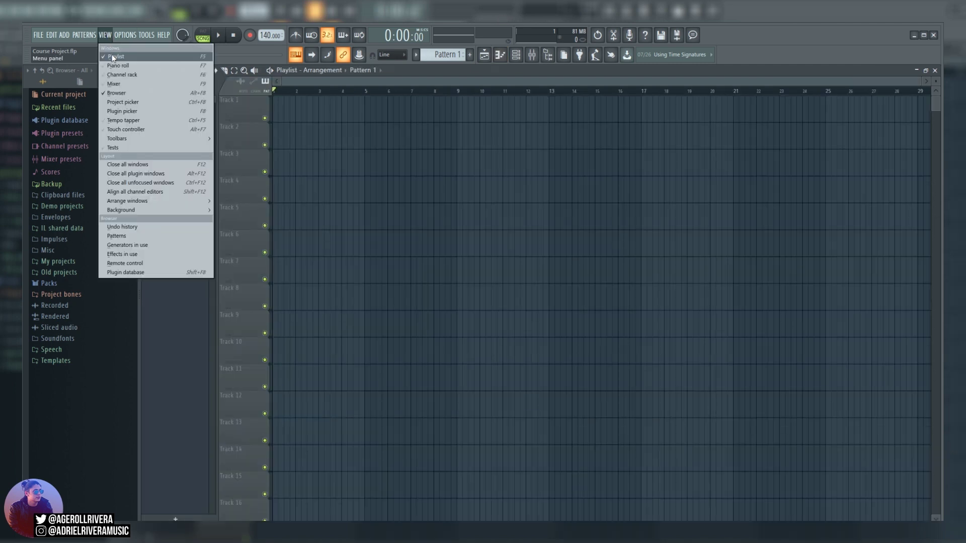
left_click(114, 57)
left_click(105, 35)
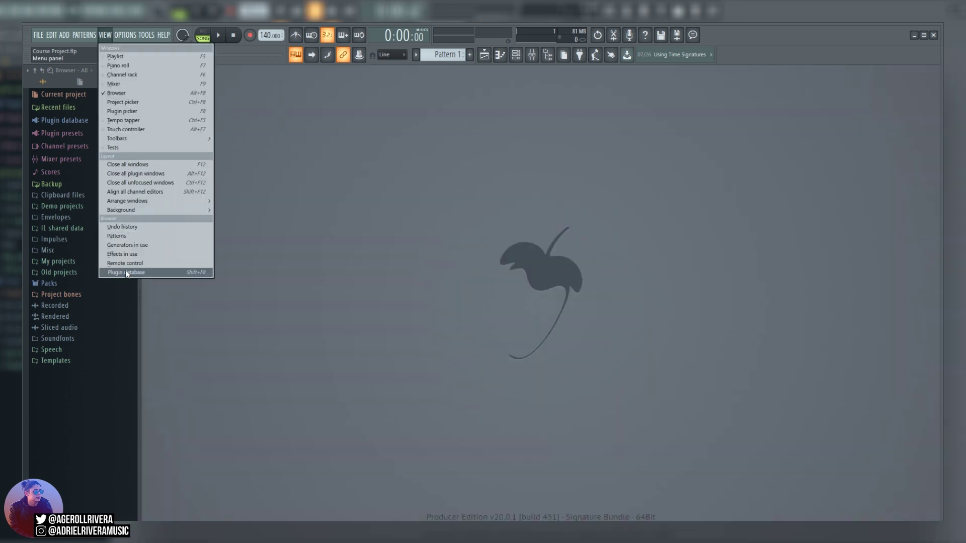
left_click(74, 441)
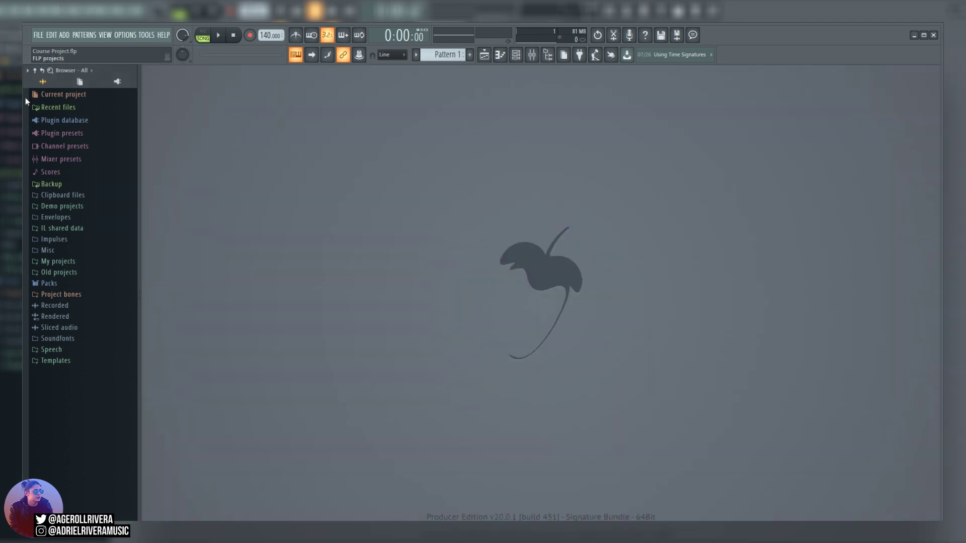
left_click(130, 36)
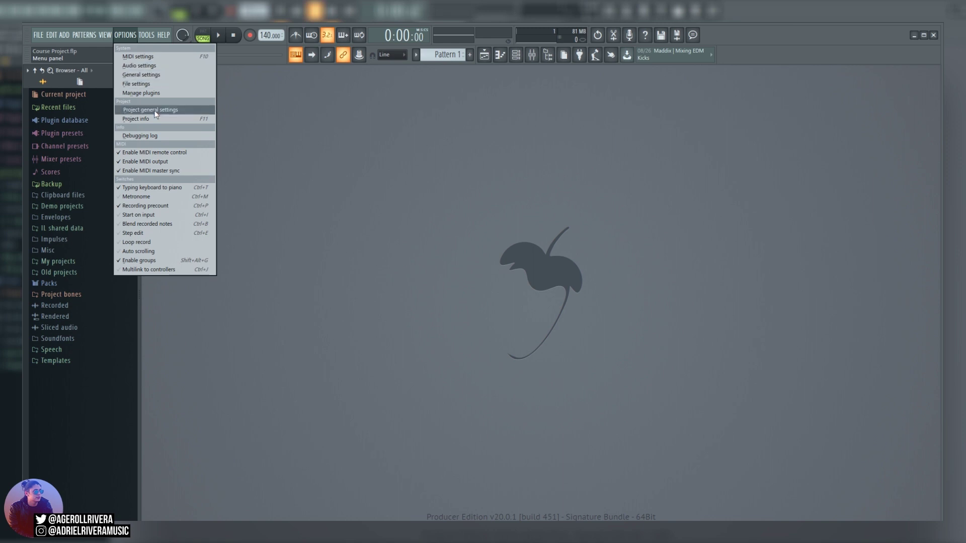
mouse_move(145, 35)
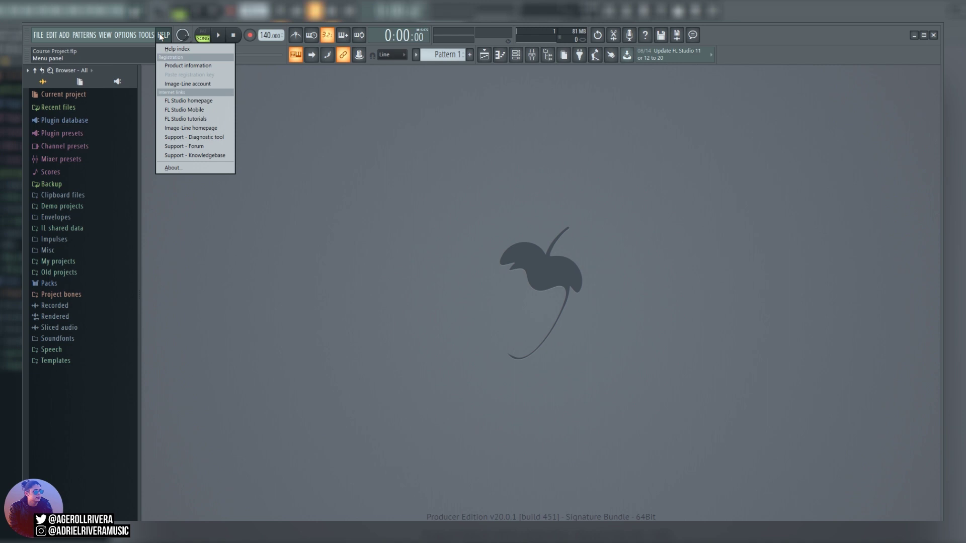
left_click(161, 36)
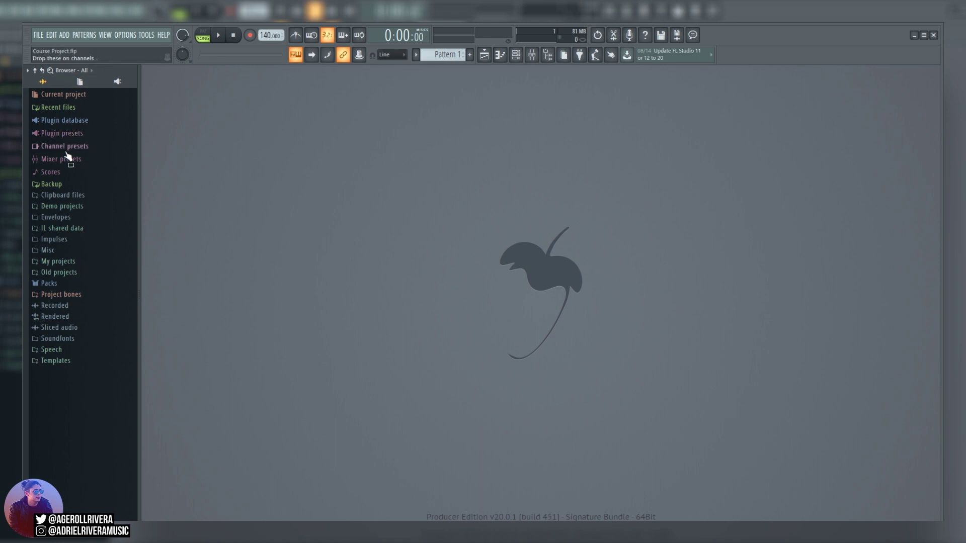
Step: Turn on the floating hint bar from the hint panel's options and turn it off again
right_click(75, 50)
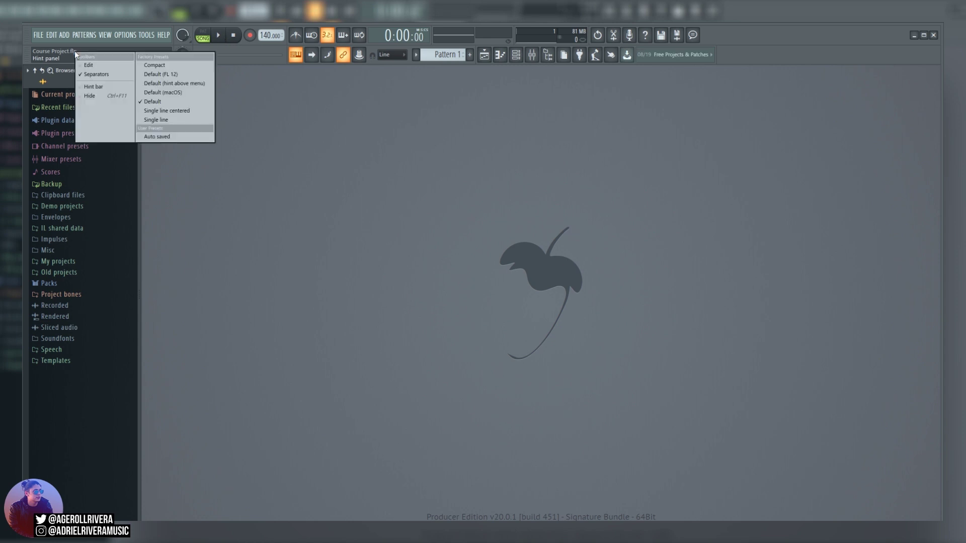
left_click(96, 86)
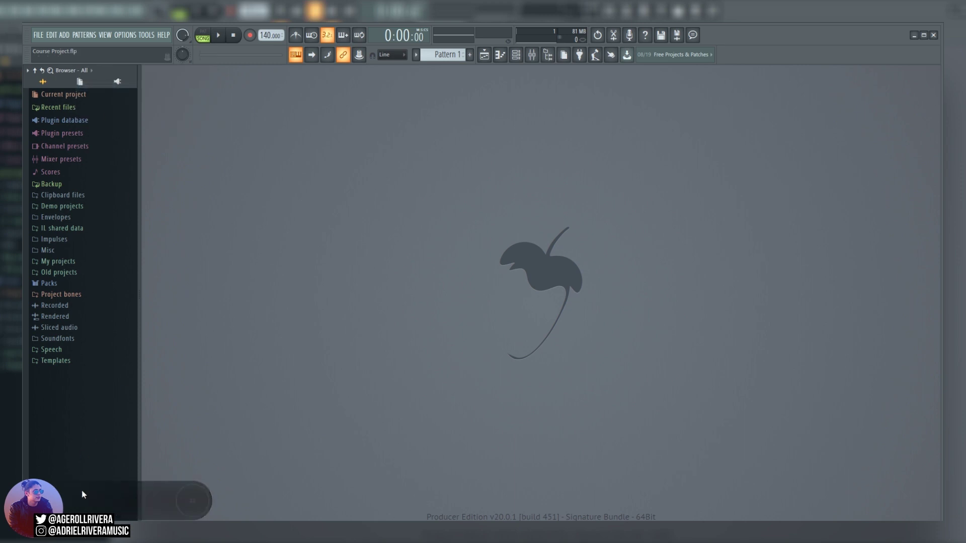
right_click(86, 61)
left_click(118, 97)
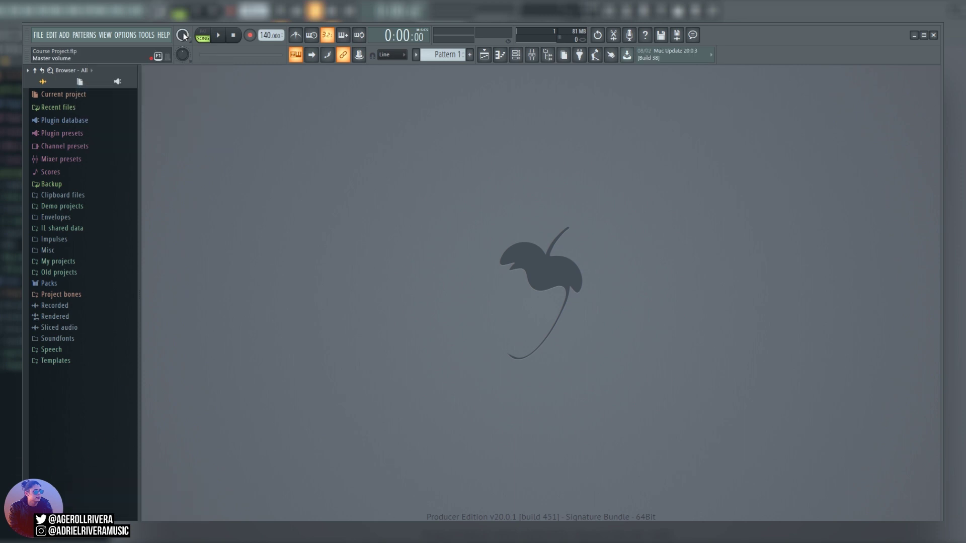
Step: Try the master volume and master pitch controls, lowering the pitch to about -800 cents and resetting it
left_click_drag(184, 37, 183, 38)
mouse_move(182, 55)
left_mouse_down()
mouse_move(183, 46)
mouse_move(184, 54)
left_mouse_up()
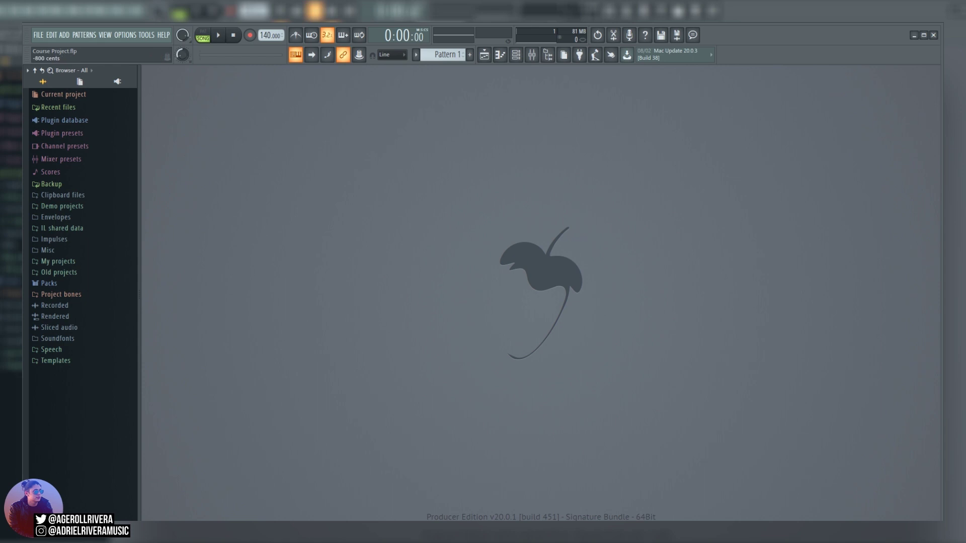
right_click(184, 55)
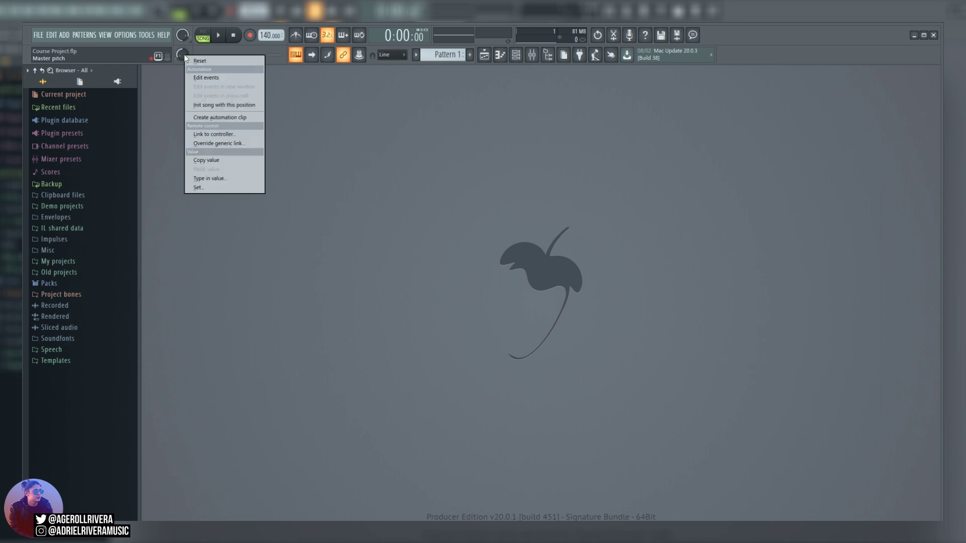
left_click(207, 57)
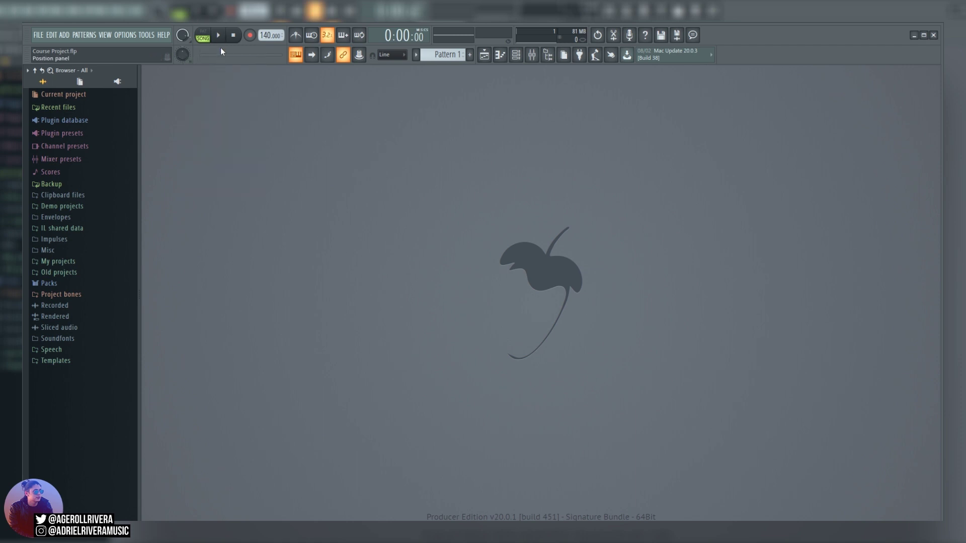
Step: Switch playback from song to pattern mode after a brief playback test, and adjust the song position
left_click(223, 41)
left_click(234, 36)
left_click(205, 36)
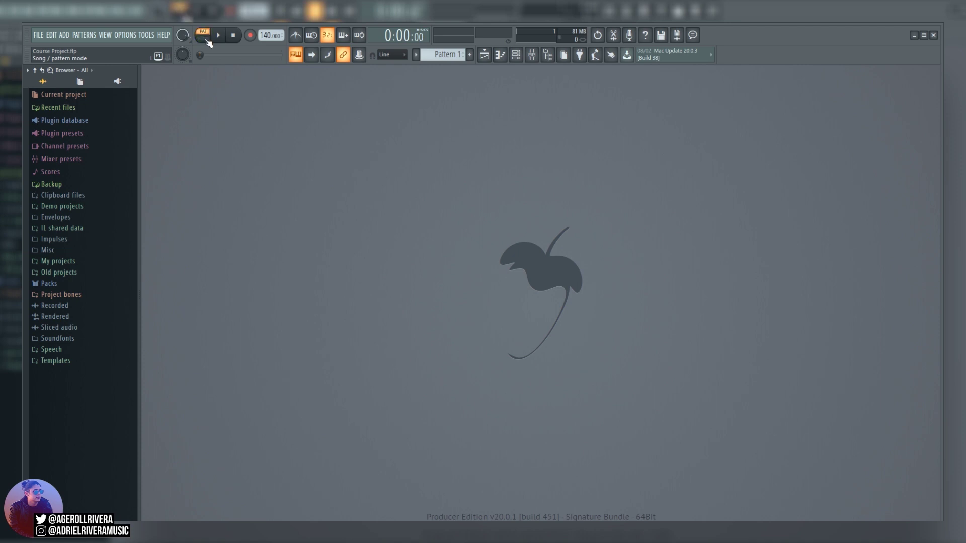
mouse_move(203, 57)
left_mouse_down()
mouse_move(279, 56)
mouse_move(200, 55)
left_mouse_up()
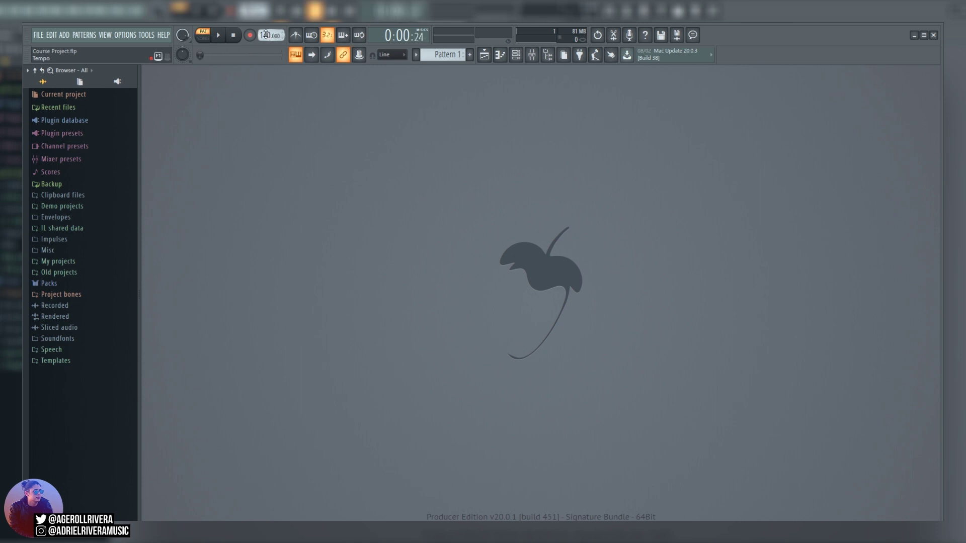
Step: Turn on the metronome and audition it at a tempo of 180 BPM
mouse_move(265, 33)
left_mouse_down()
mouse_move(265, 20)
mouse_move(262, 28)
left_mouse_up()
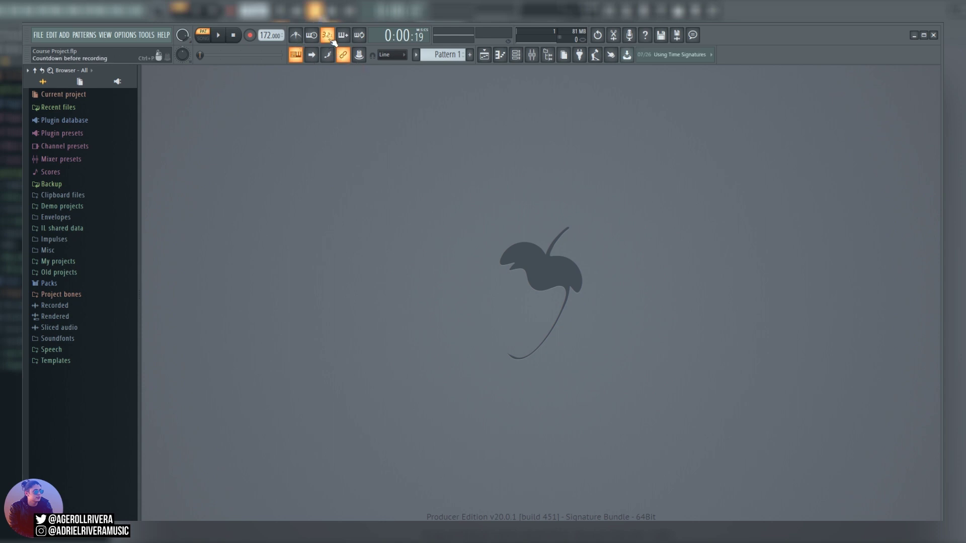
left_click(297, 39)
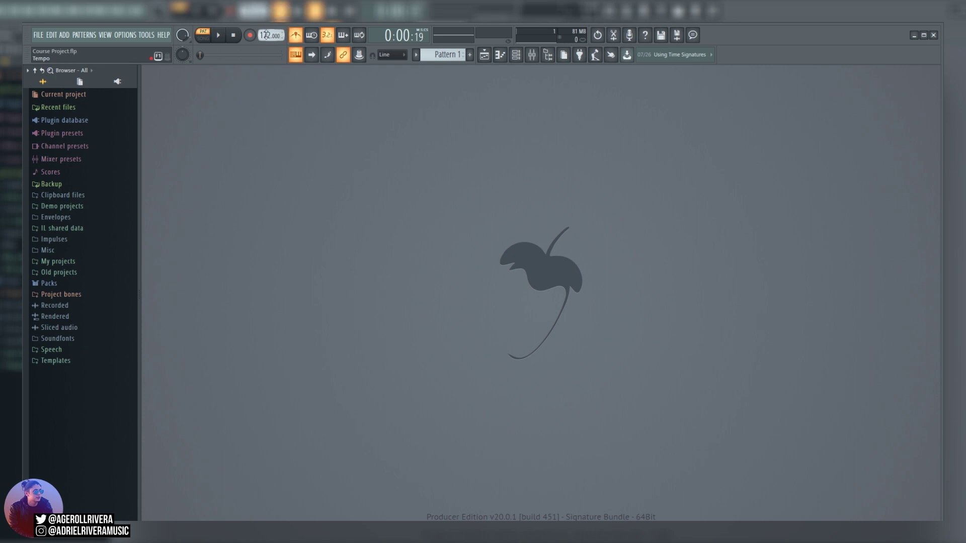
left_click_drag(265, 35, 266, 30)
left_click(218, 35)
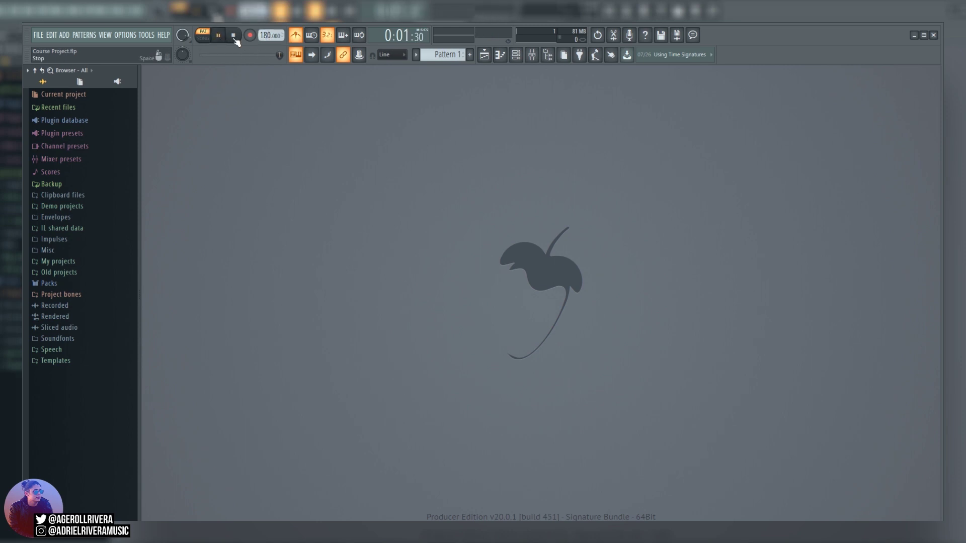
left_click(233, 35)
Step: Audition the metronome with the tempo set to 140 BPM and turn the metronome off
left_click_drag(266, 35, 265, 40)
left_click(217, 36)
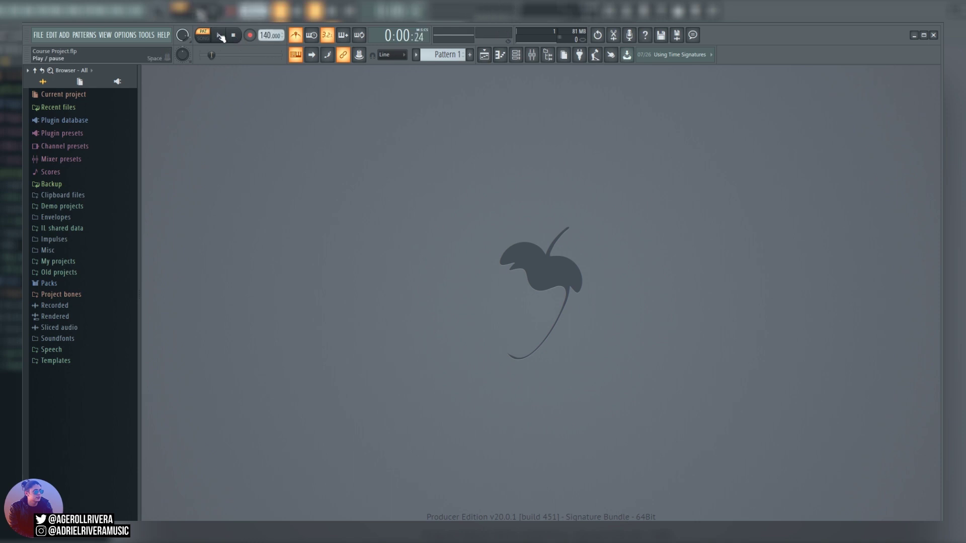
left_click(232, 36)
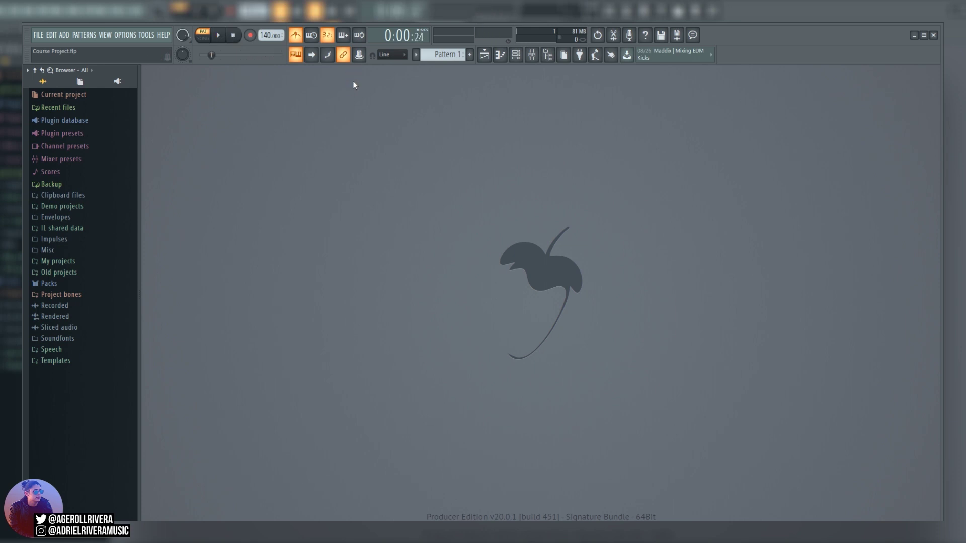
key("ctrl+m")
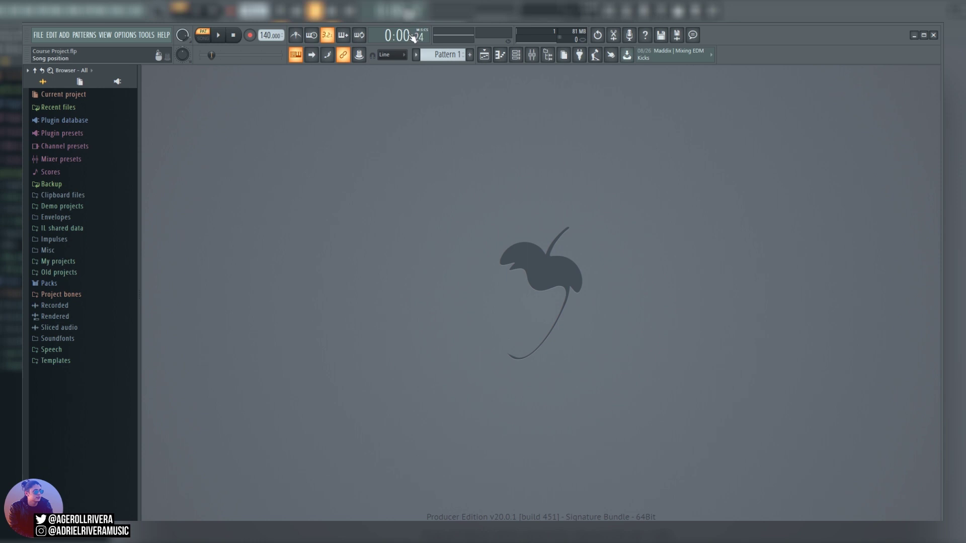
Step: Switch the song position display to Bar : Beat/Step : Tick and back to Minute : Second : Centisecond
right_click(412, 38)
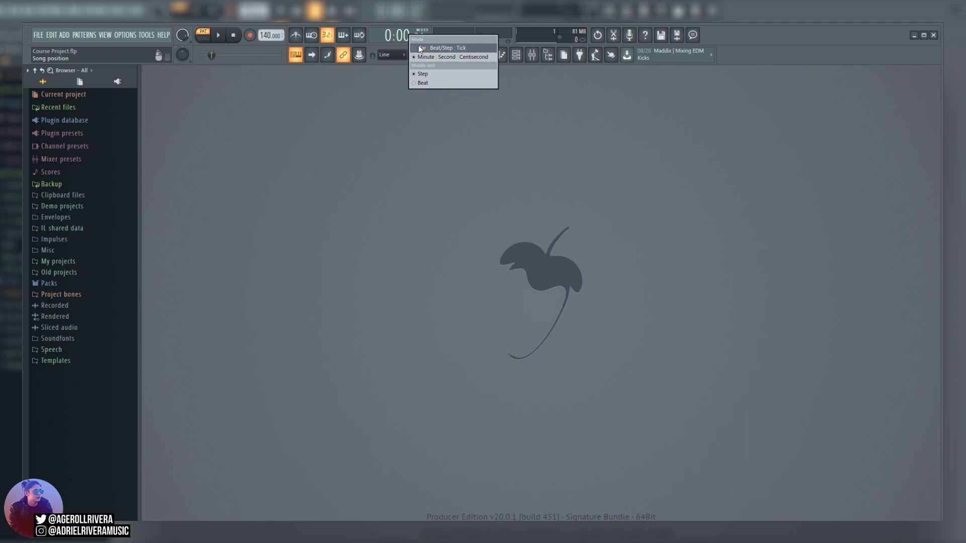
left_click(420, 48)
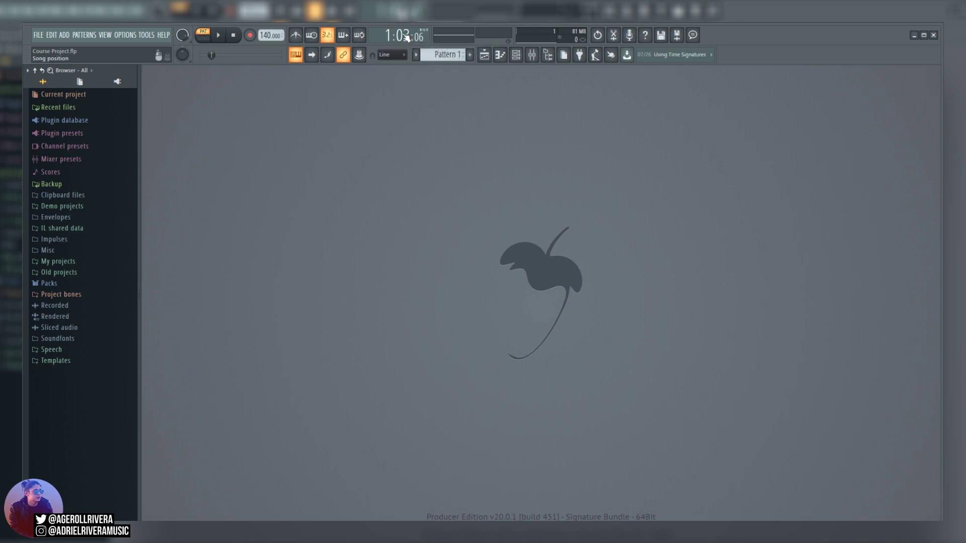
right_click(403, 34)
left_click(421, 56)
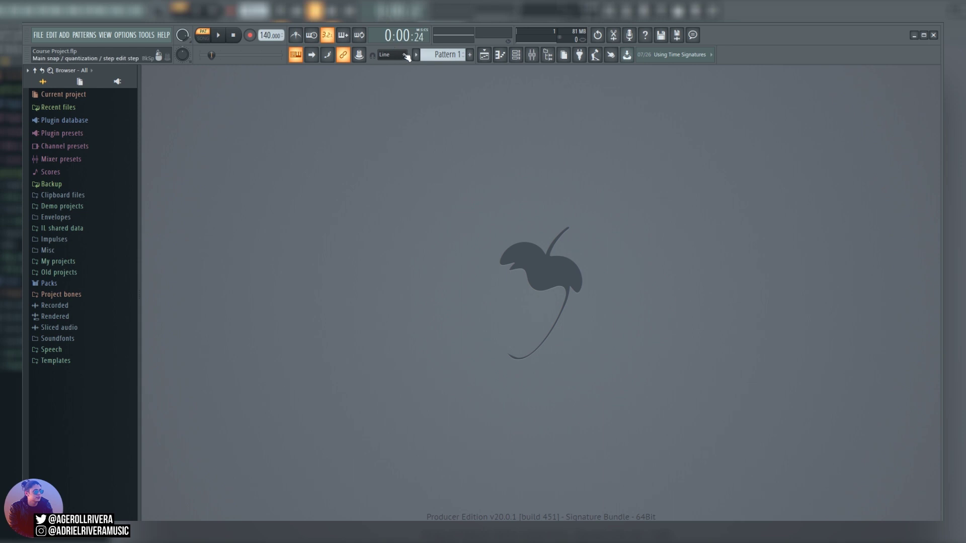
Step: Open the Playlist and try the main snap at 1/2 beat, Bar and Step, ending on Line
left_click(484, 56)
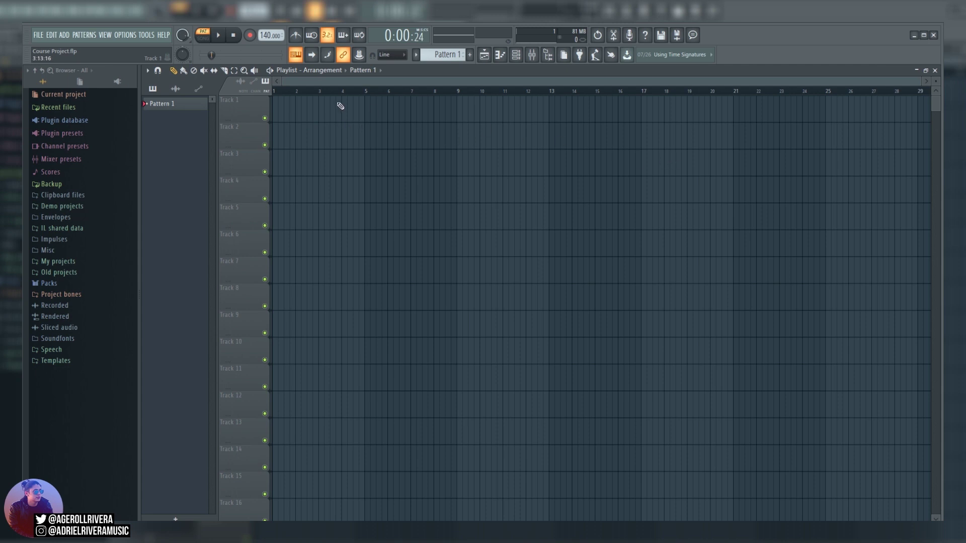
left_click(398, 55)
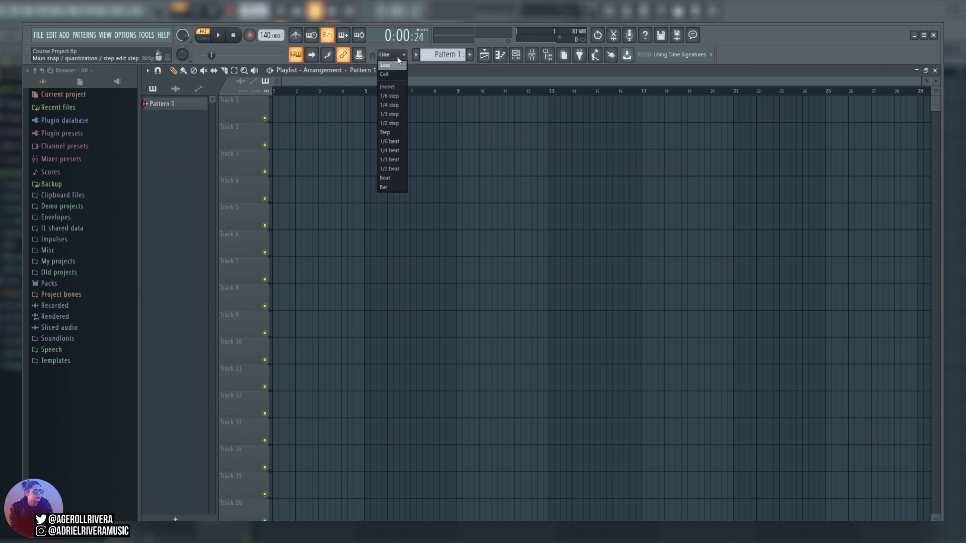
left_click(397, 169)
left_click(394, 55)
left_click(386, 187)
left_click(395, 56)
left_click(397, 133)
scroll(395, 56, "up", 7)
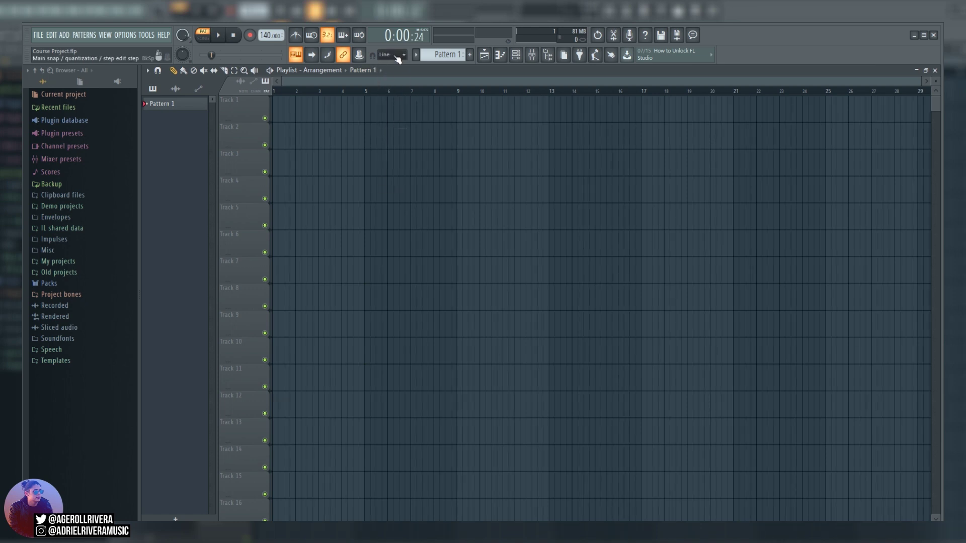
Step: Close the Playlist, turn on the metronome and start playback to feed the master output monitor
key("F5")
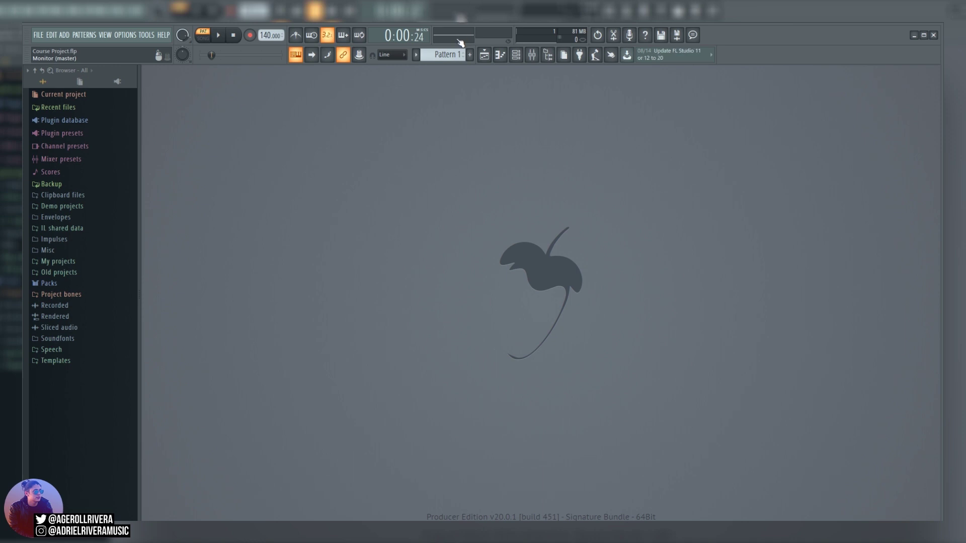
left_click(295, 35)
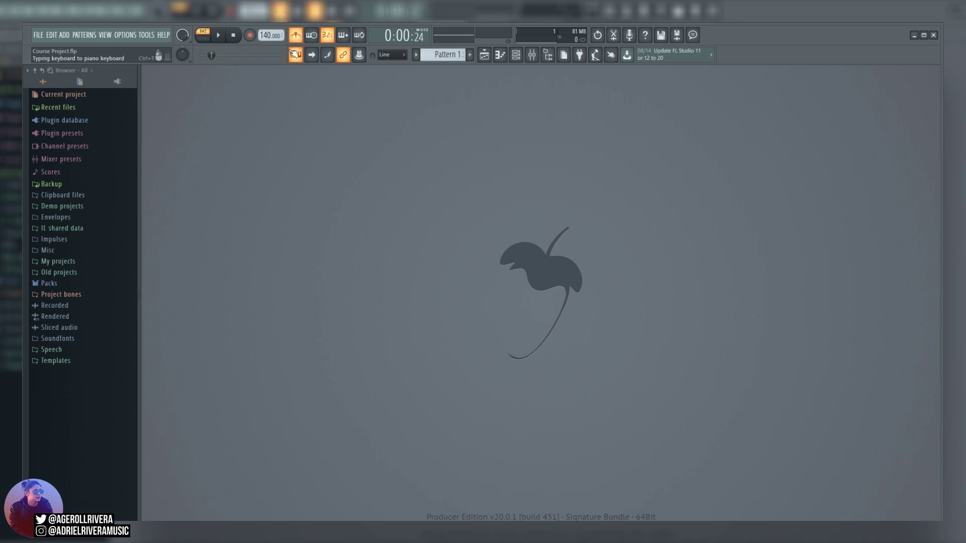
left_click(218, 36)
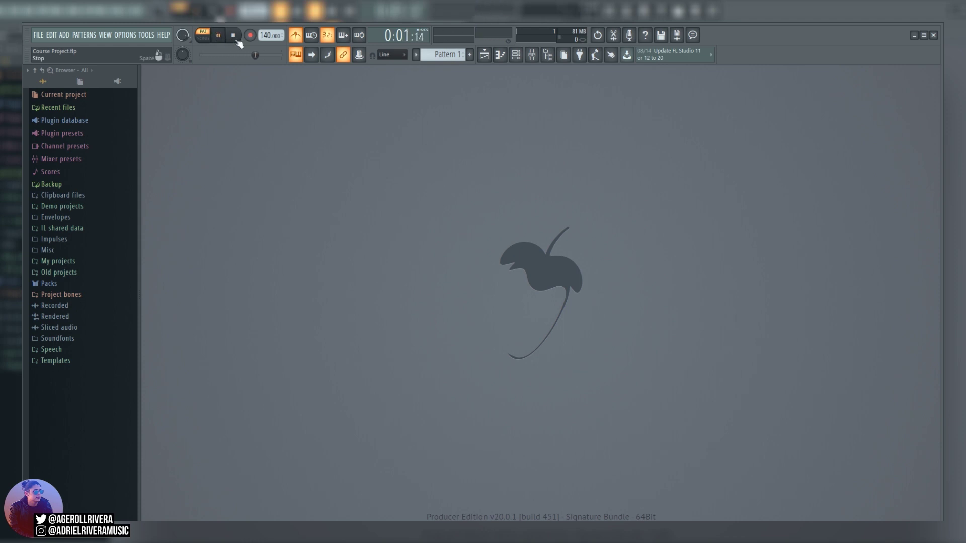
Step: Switch the master output monitor to the spectrum view, audition the metronome with it, and return the monitor to the waveform view
right_click(458, 36)
left_click(479, 57)
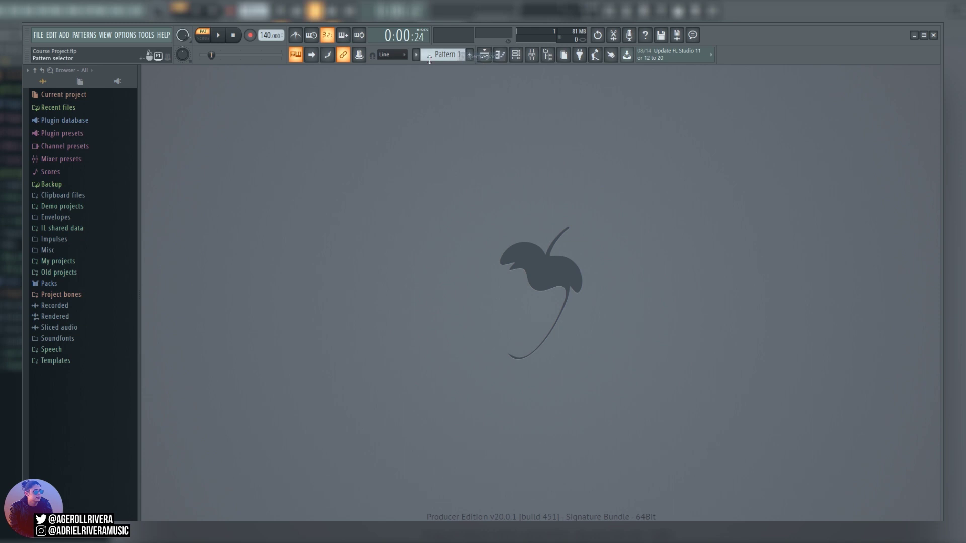
left_click(219, 36)
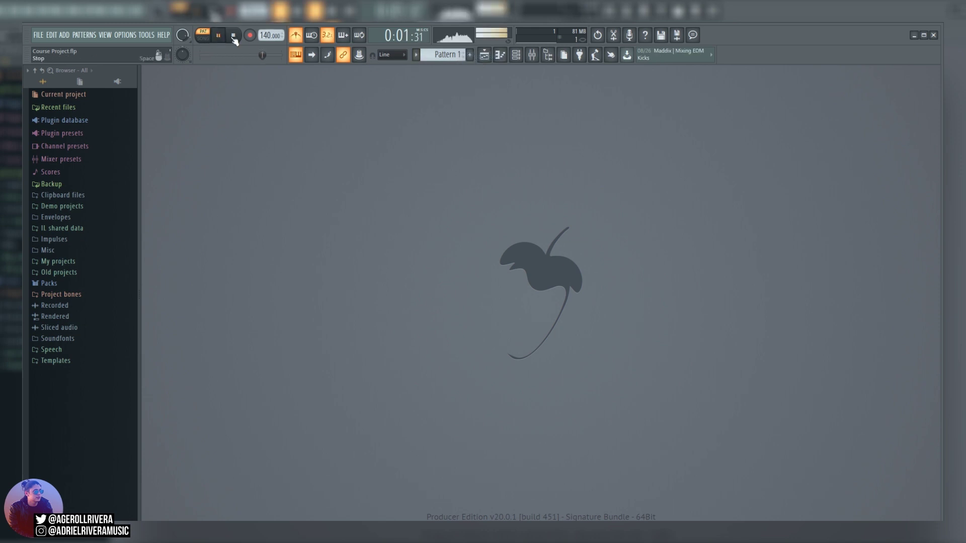
left_click(233, 37)
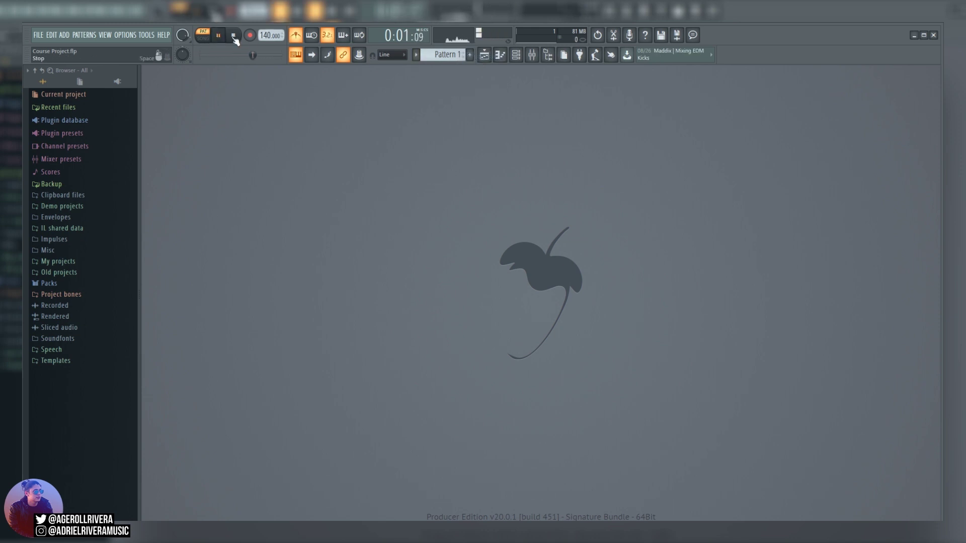
left_click(462, 44)
left_click(475, 50)
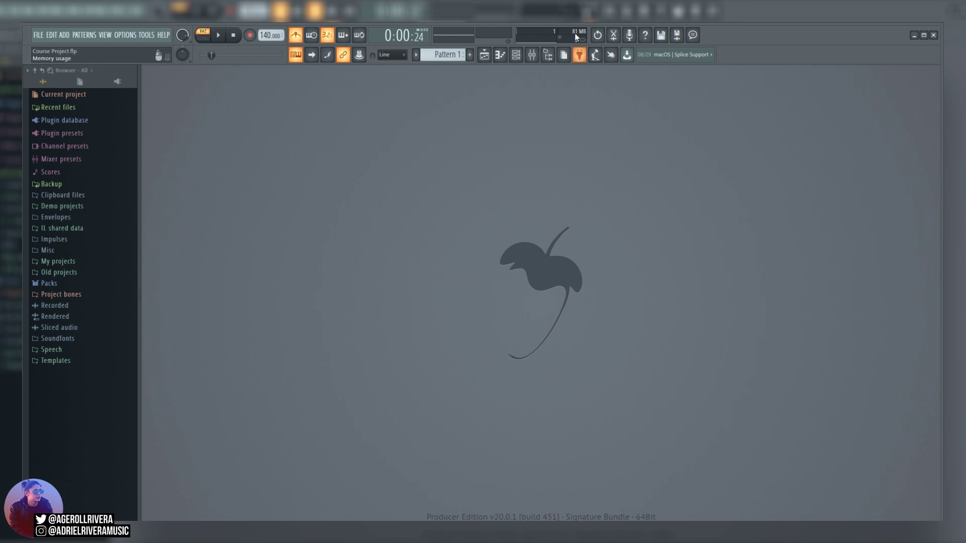
Step: Show the Piano roll, the Channel rack and the Mixer one after another
left_click(493, 54)
left_click(501, 55)
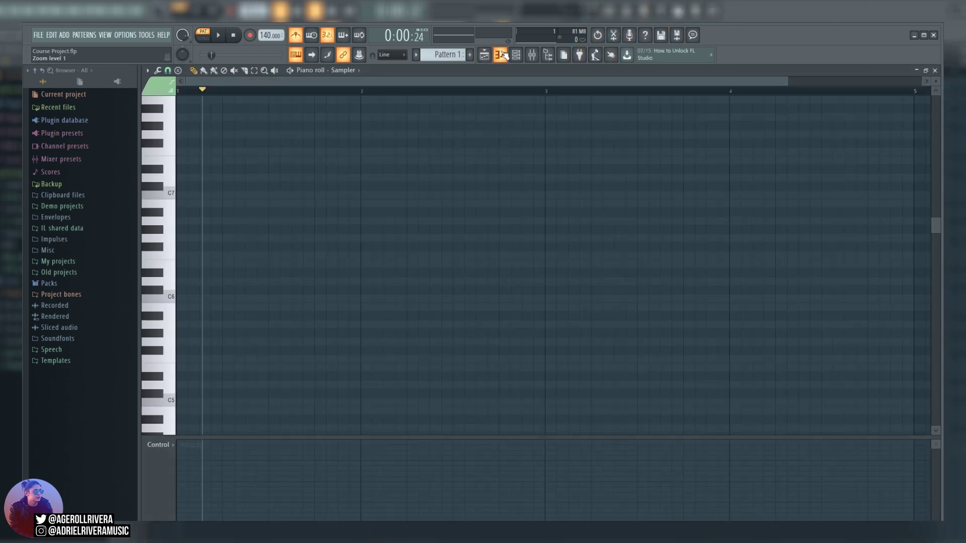
left_click(516, 55)
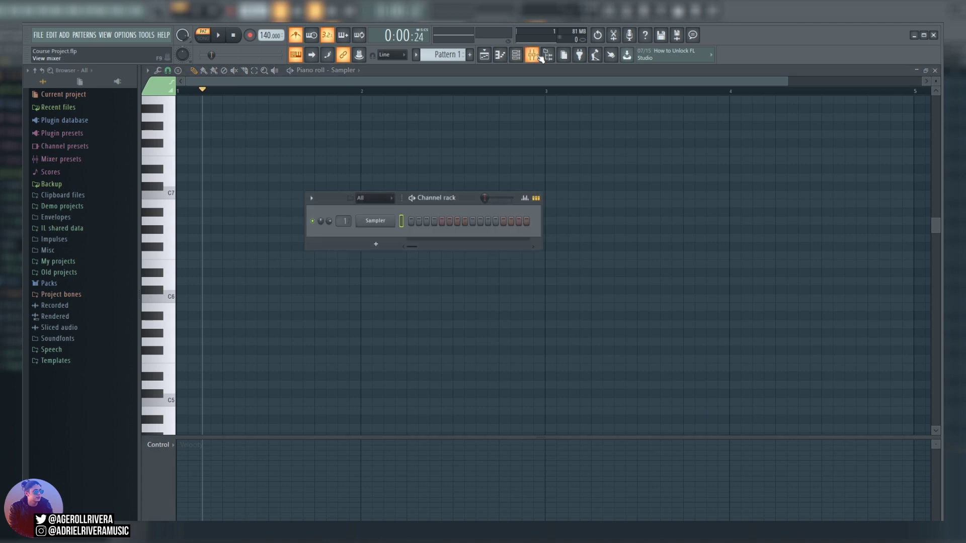
left_click(537, 56)
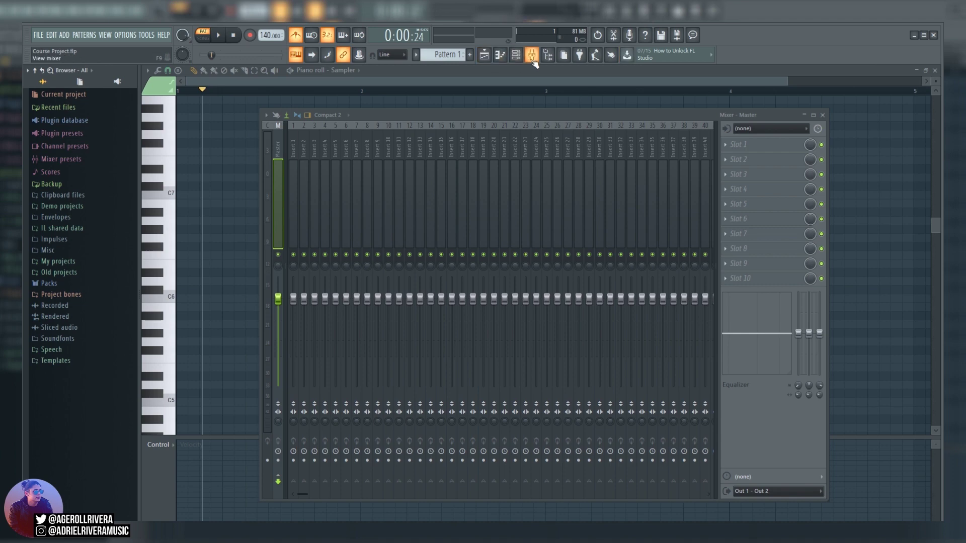
Step: Open the Tempo tapper and tap at varying speeds, ending on a project tempo of 51 BPM
left_click(596, 56)
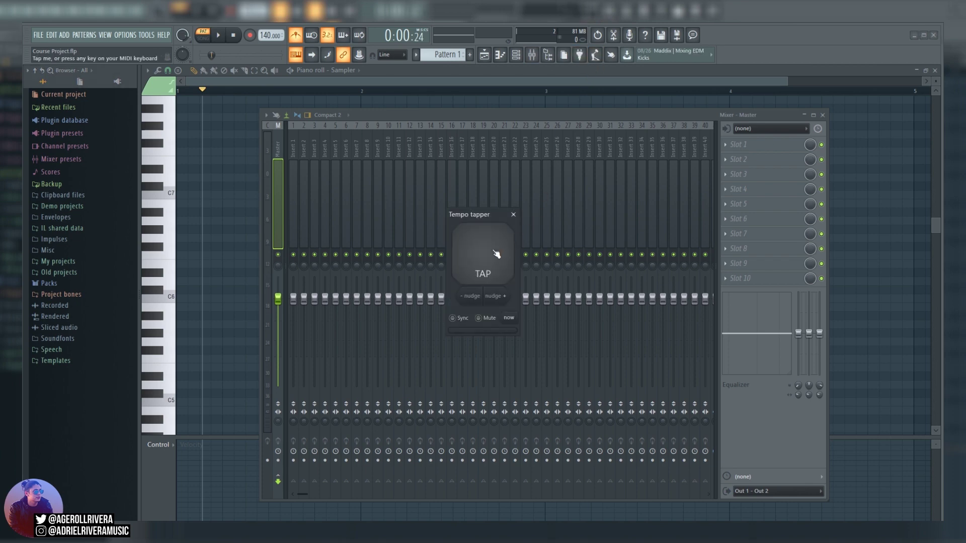
left_click(495, 254)
left_click(498, 251)
left_click(502, 249)
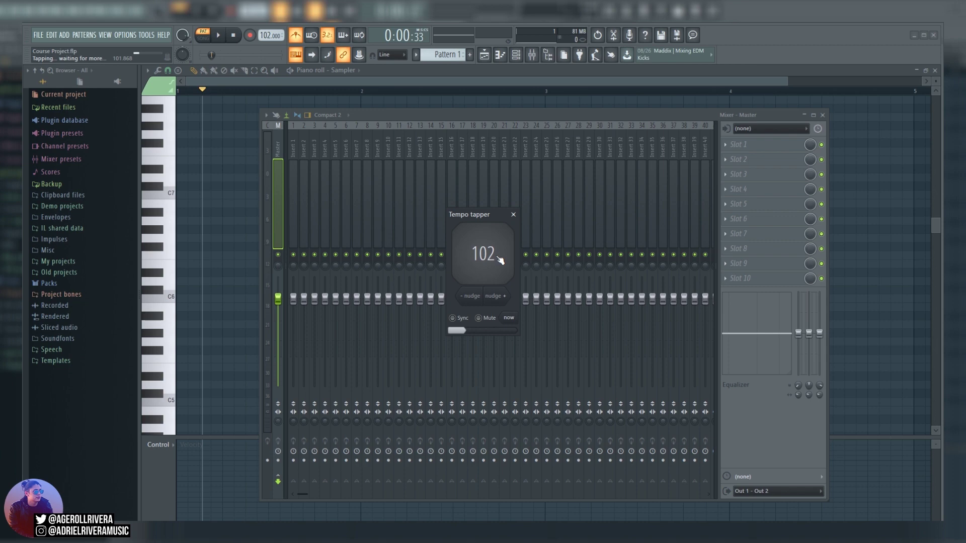
left_click(499, 260)
left_click(500, 261)
left_click(499, 262)
left_click(499, 262)
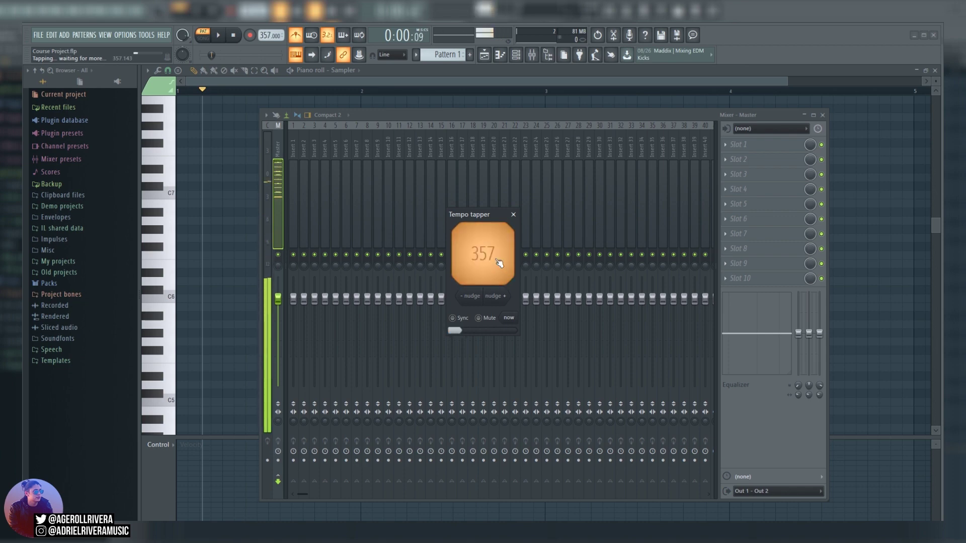
left_click(498, 262)
left_click(497, 263)
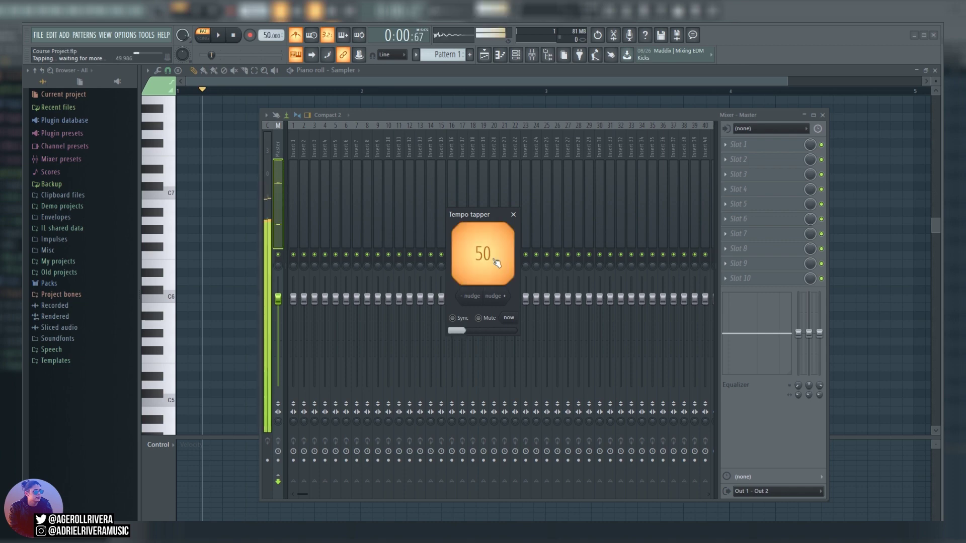
left_click(497, 263)
Step: Show the Playlist briefly, close it, and expand the Packs folder in the Browser
left_click(483, 56)
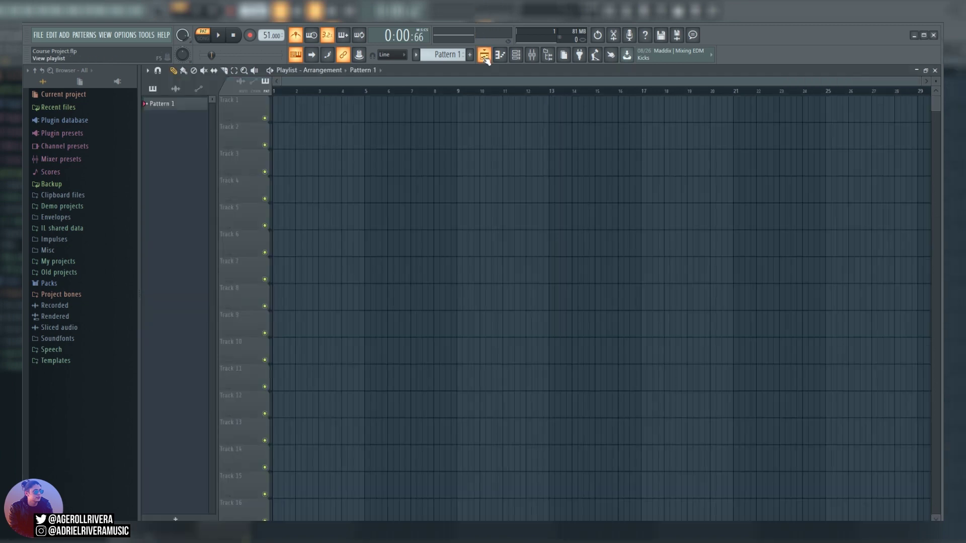
key("F5")
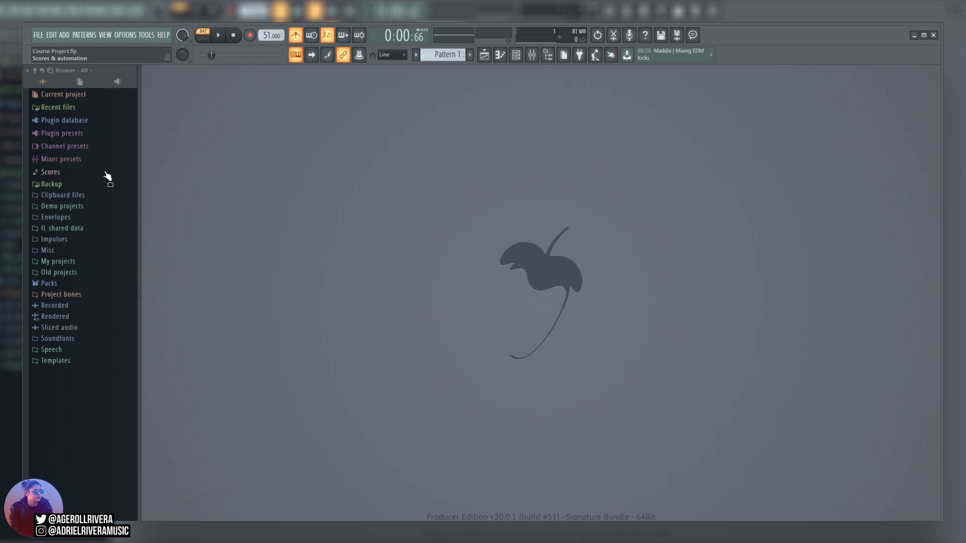
left_click(78, 284)
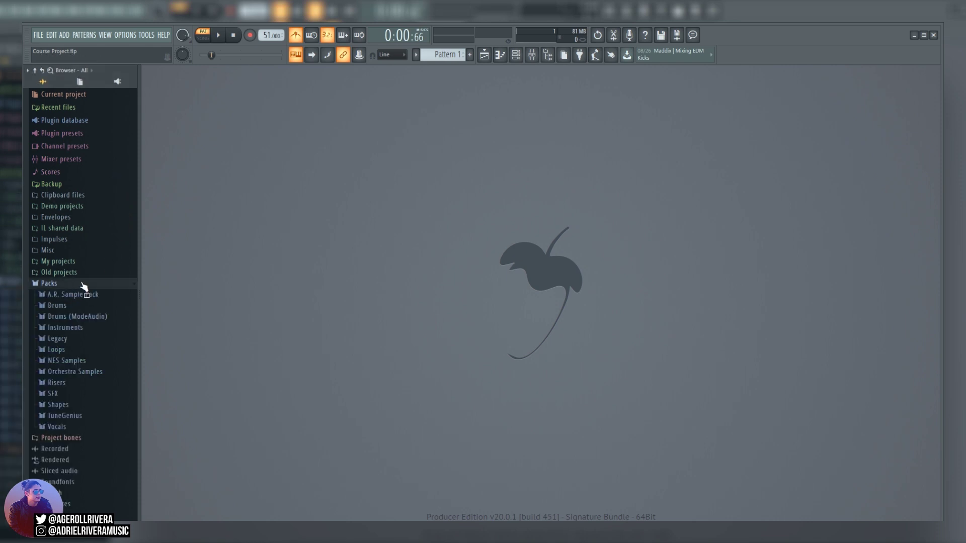